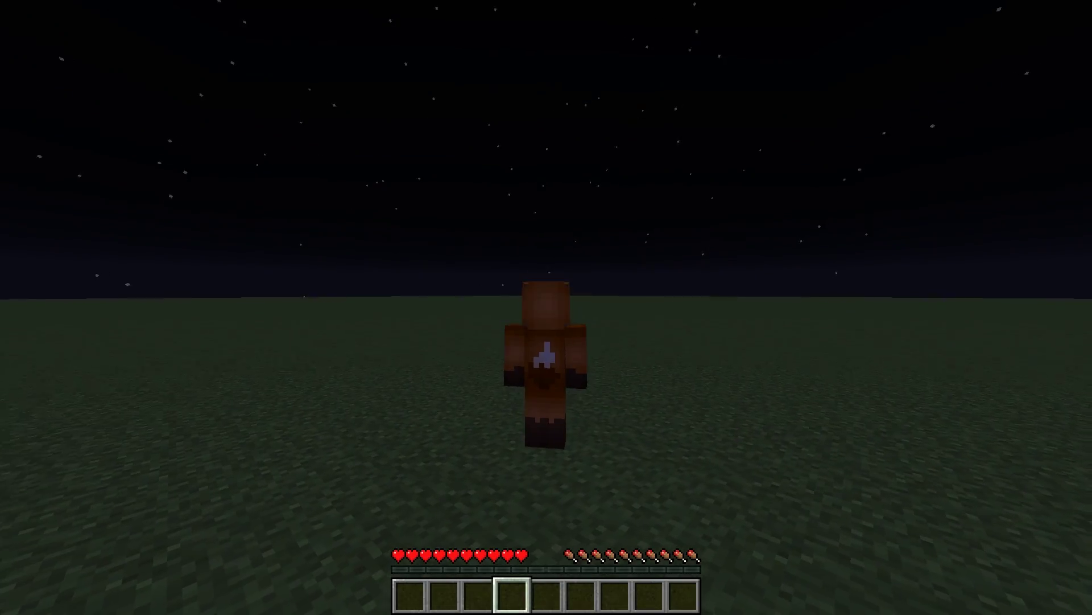
Step: Run the character forward across the dark flat world and switch to a third-person view
key("w")
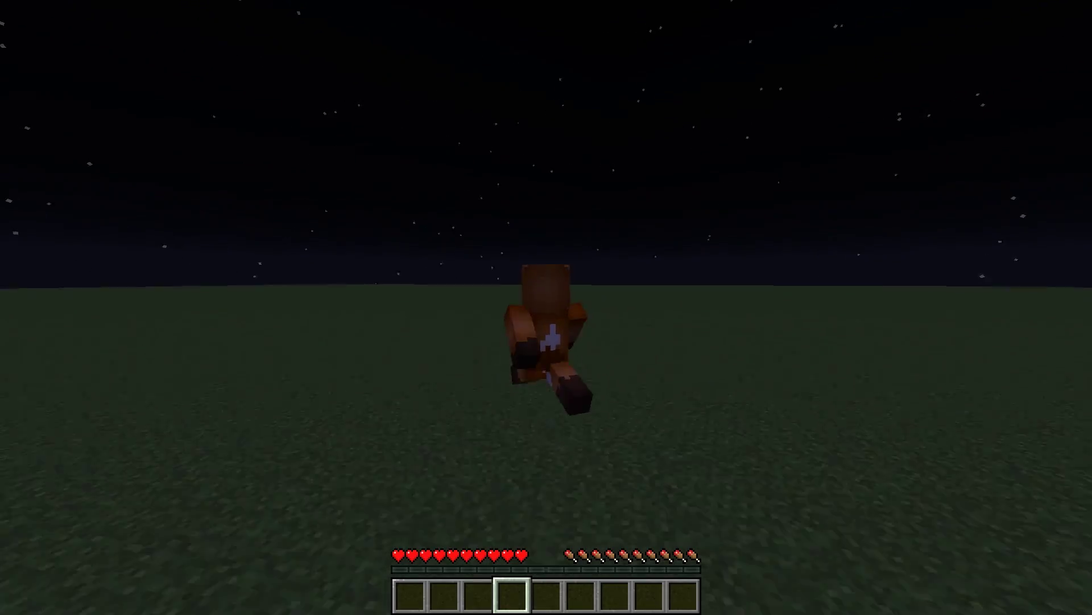
key("w")
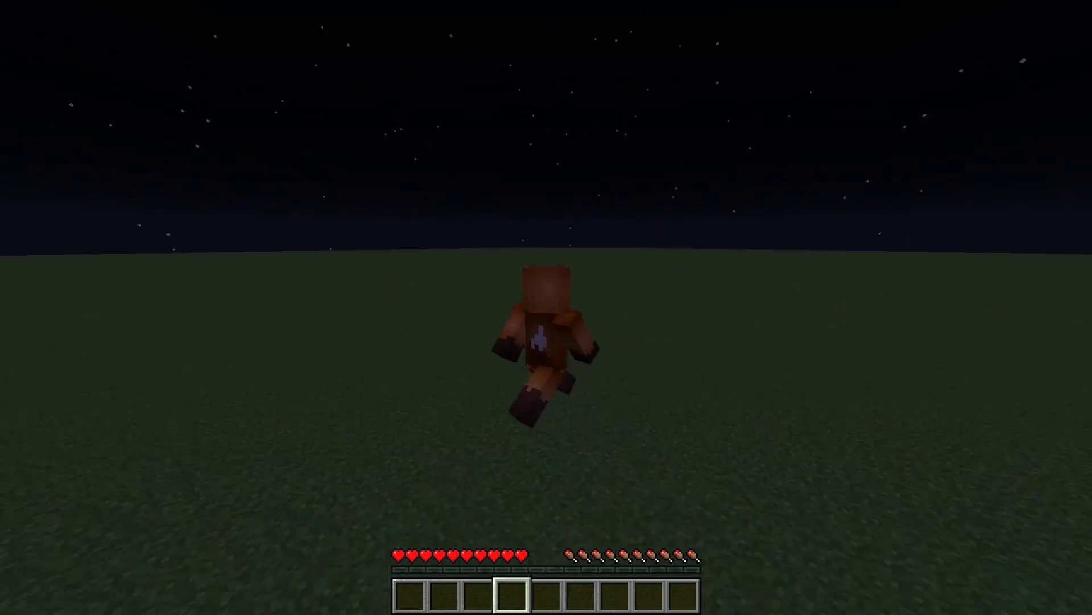
key("w")
key("F5")
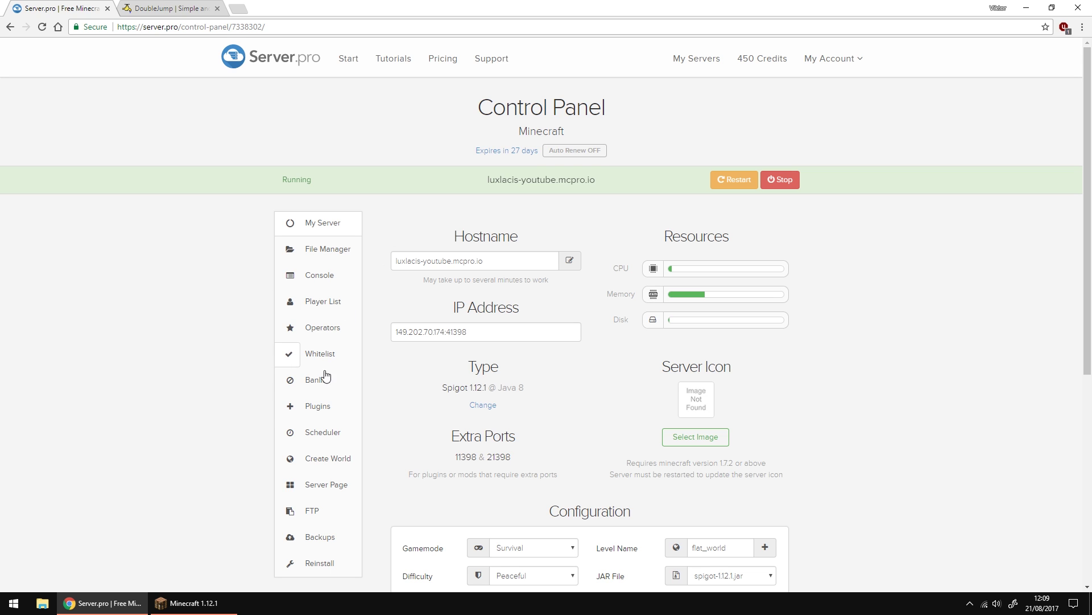
Step: Show the server's Installed Plugins list, which holds only PermissionsEx-1.23.4
left_click(316, 406)
left_click(709, 272)
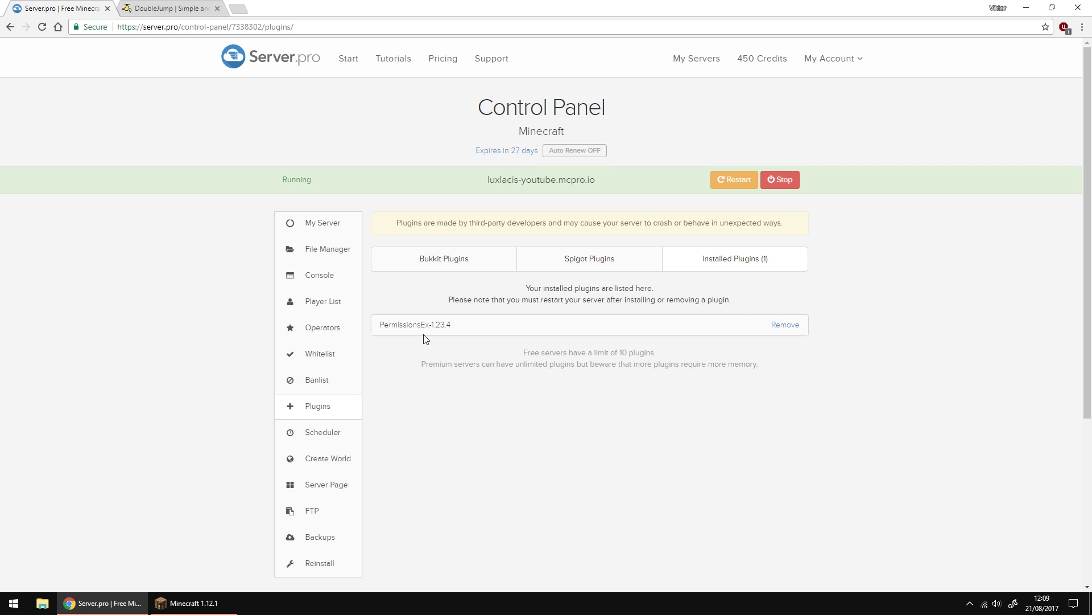
Step: Download DoubleJump 1.6 from its SpigotMC page and keep the DJ.jar file despite the warning
left_click(173, 10)
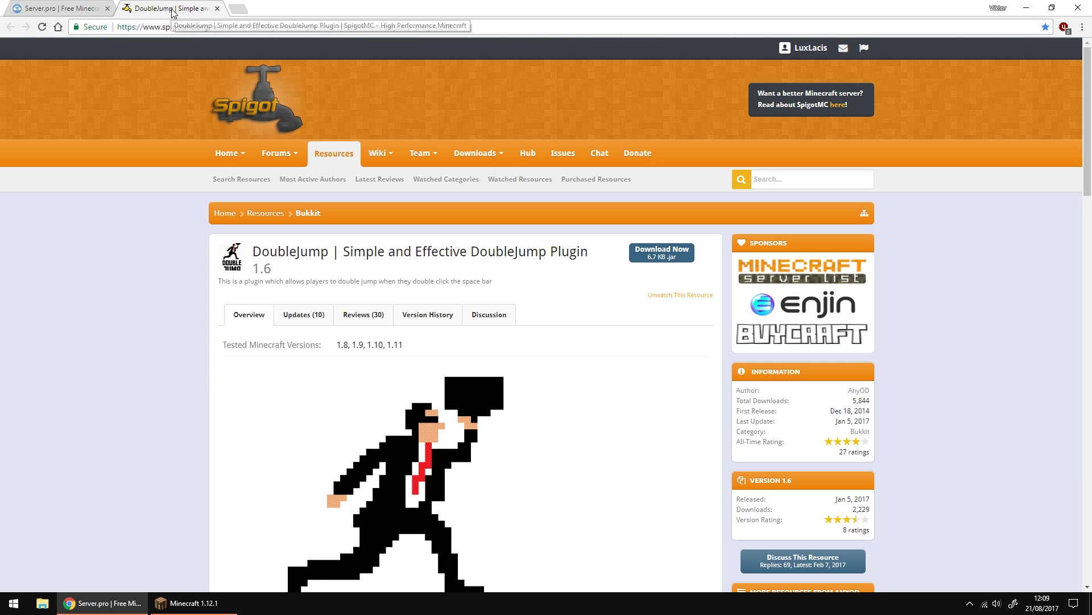
left_click(660, 259)
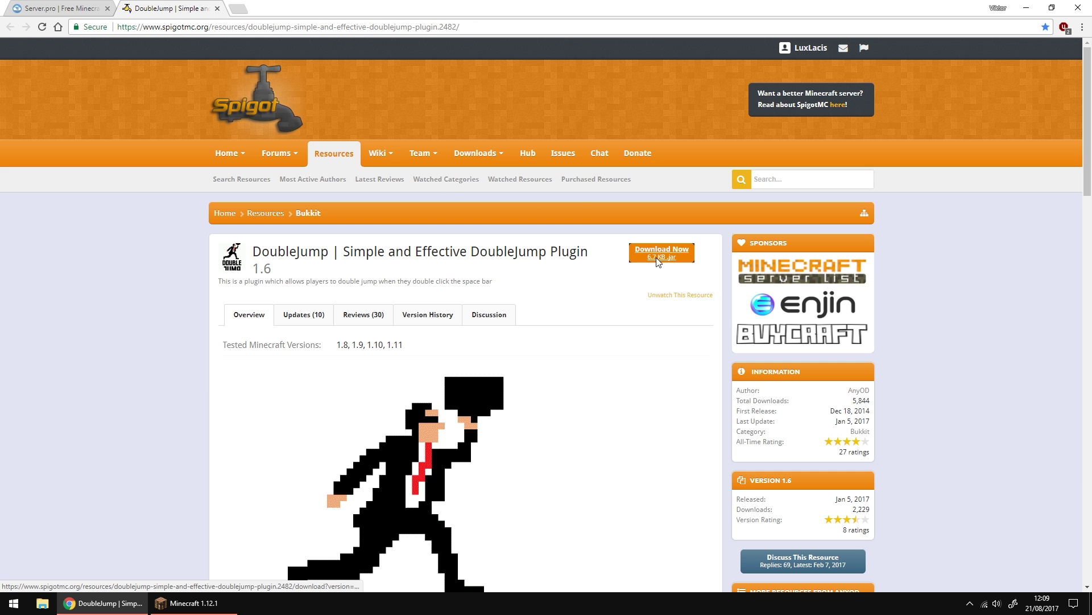
left_click(180, 579)
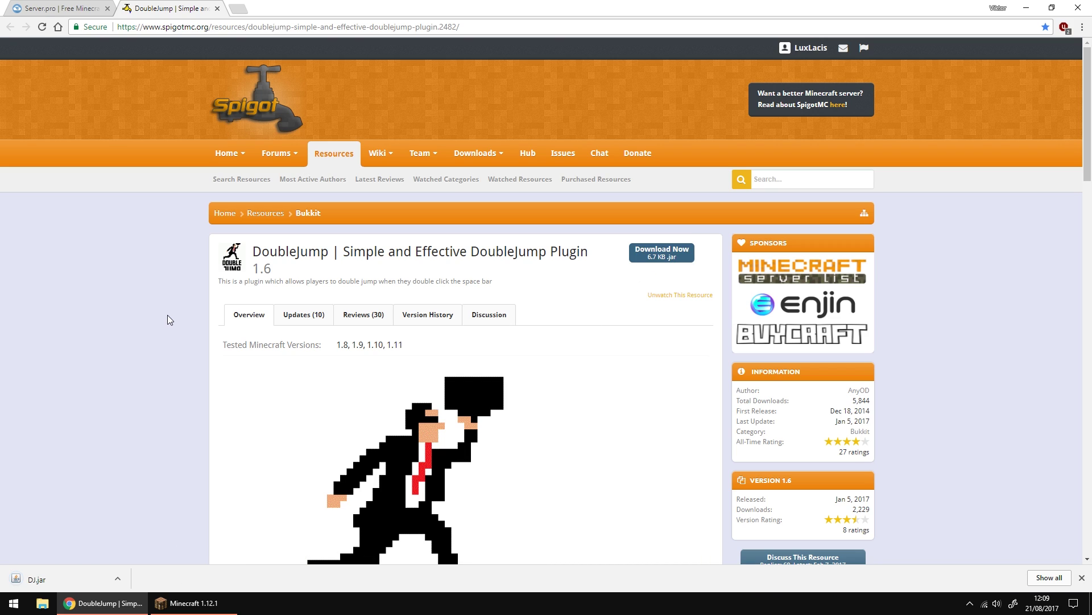
Step: Upload DJ.jar from Downloads into the server's plugins folder, then restart the server
left_click(64, 10)
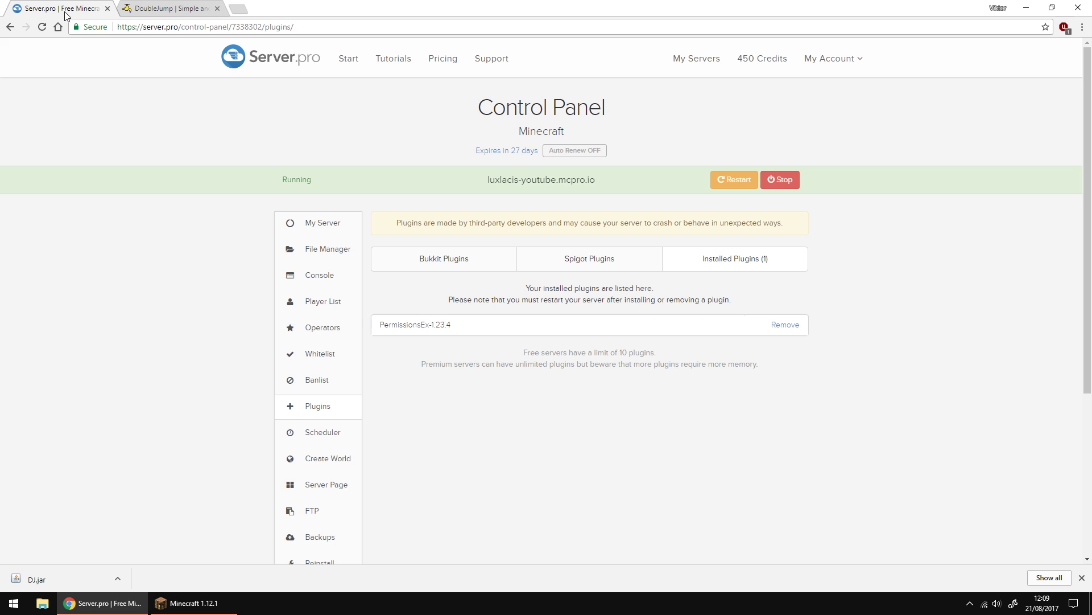
left_click(329, 250)
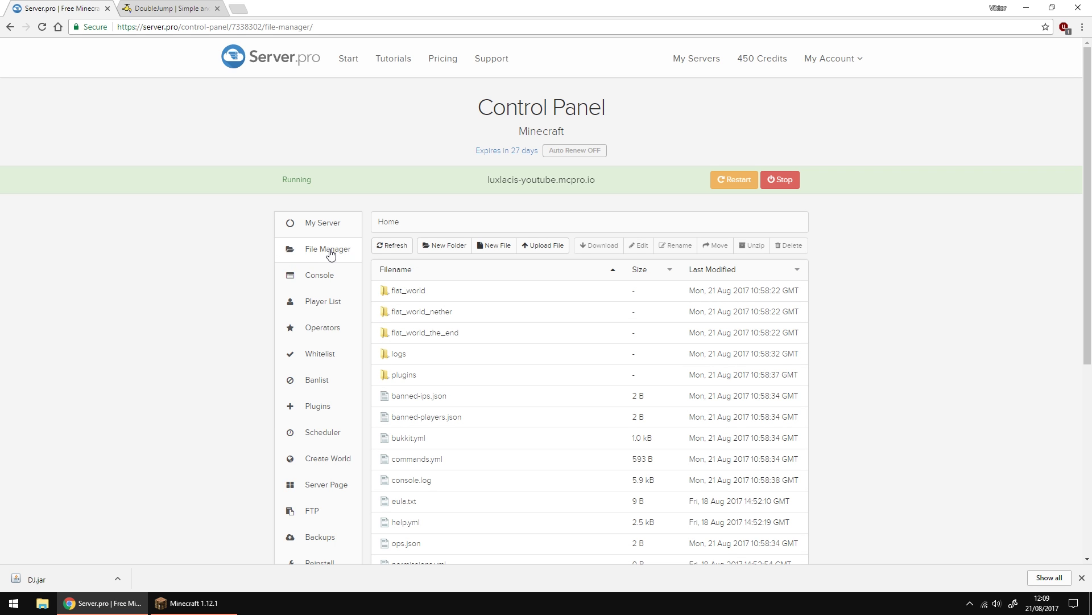
left_click(405, 375)
left_click(542, 249)
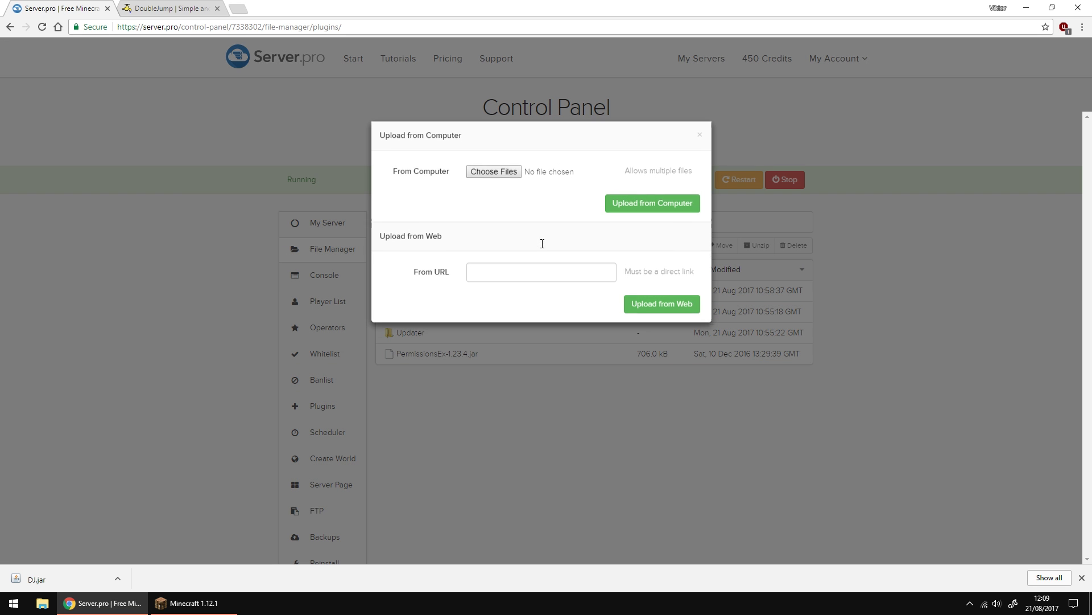
left_click(495, 180)
left_click(127, 81)
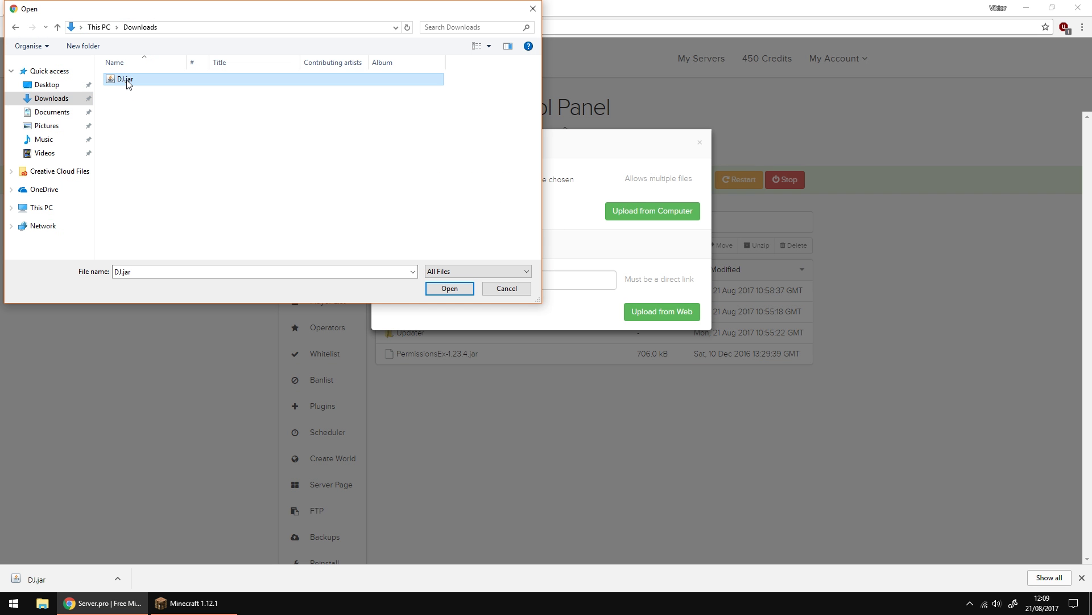
left_click(447, 286)
left_click(634, 214)
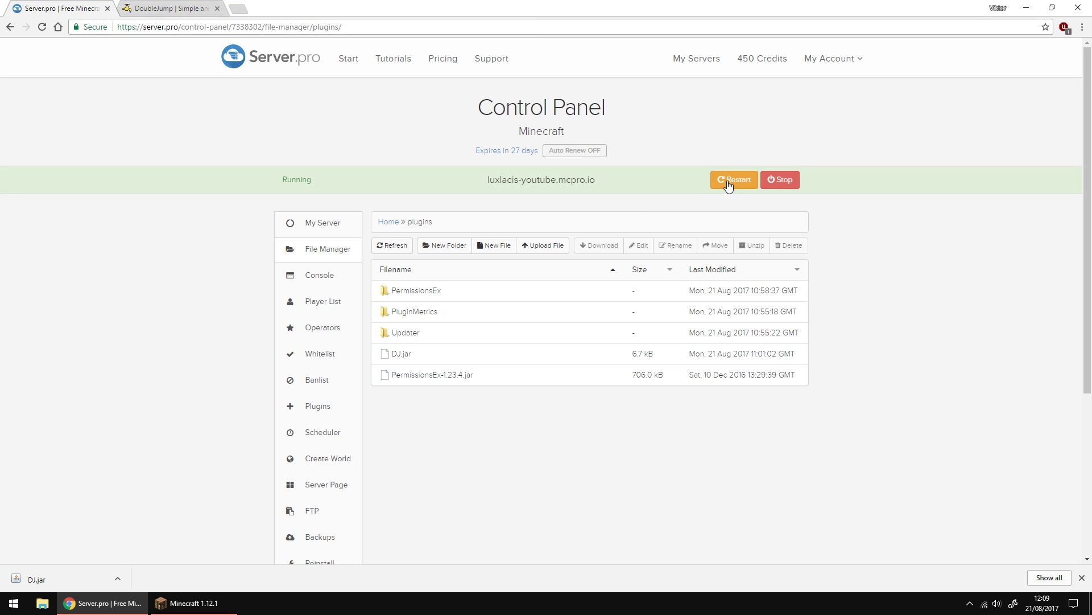
left_click(728, 180)
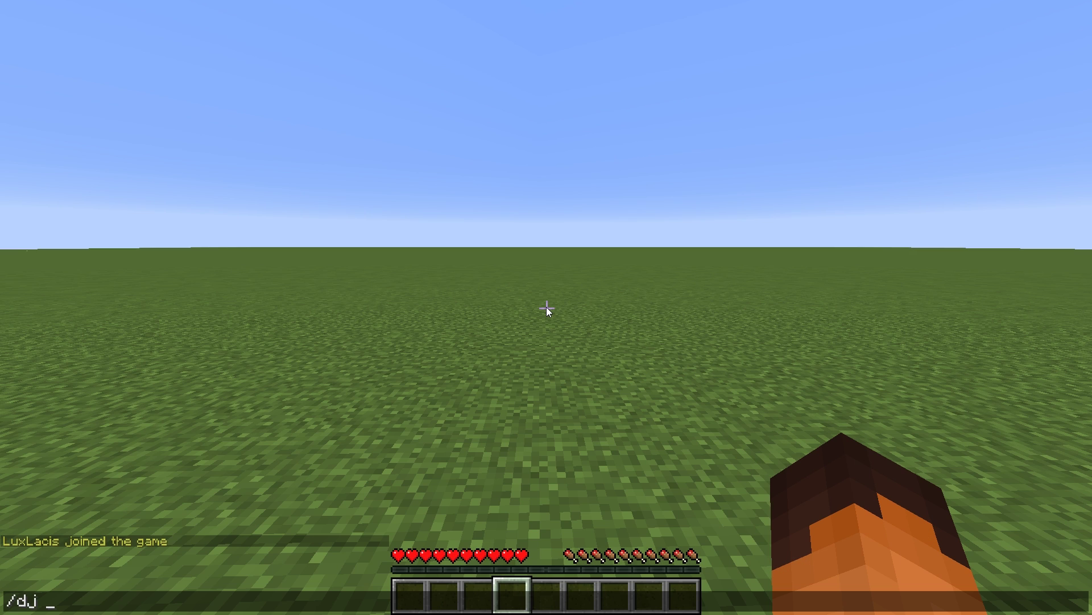
Step: Run /dj toggle twice to turn double jump off and on, then double jump and walk forward
type("toggle")
key("Return")
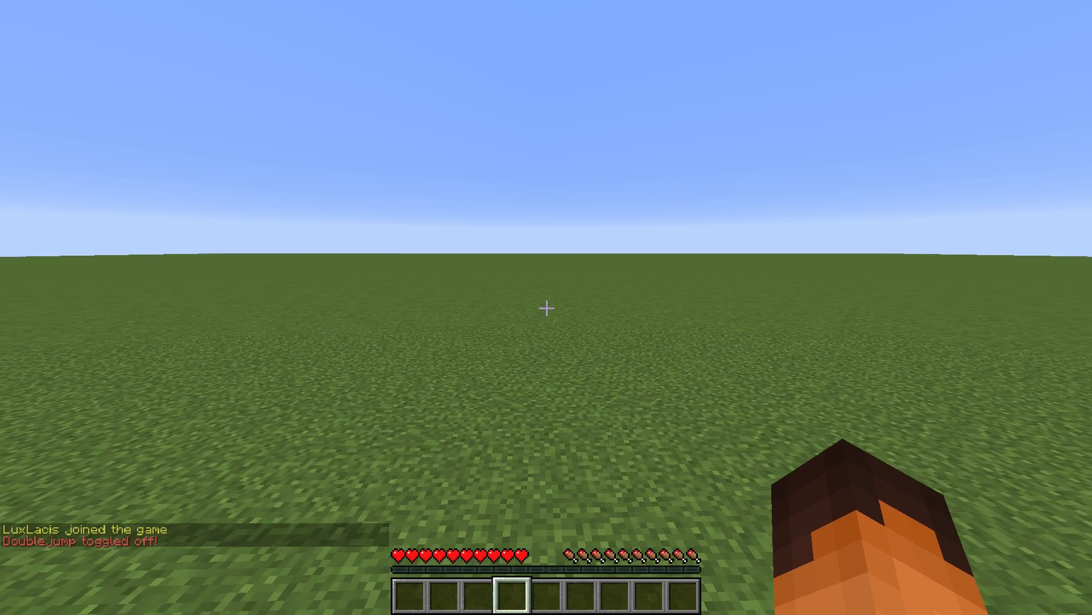
key("t")
key("Up")
key("Return")
key("space")
key("space")
key("w")
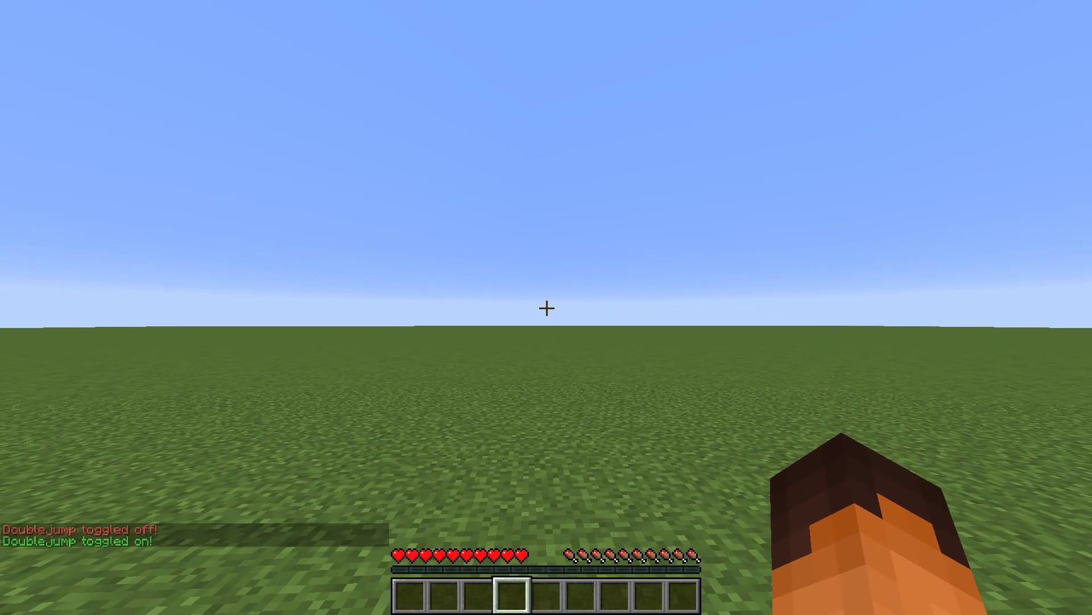
key("alt+Tab")
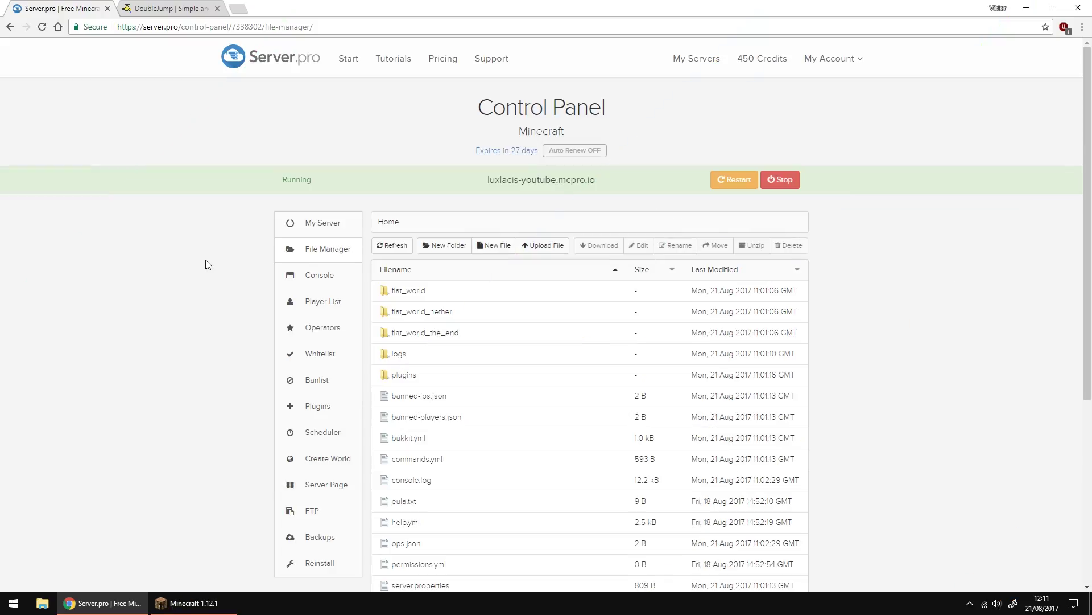
Step: Open plugins/DoubleJump/config.yml, delete the example EnabledInWorlds entries, and select the particle value
left_click(409, 378)
left_click(416, 291)
left_click(406, 293)
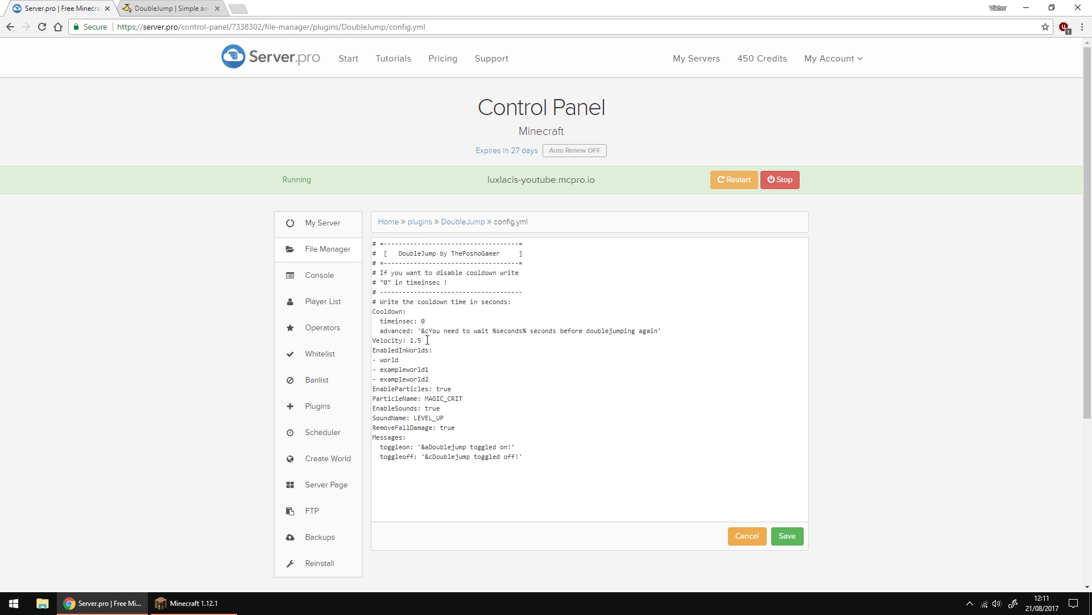
left_click_drag(433, 382, 381, 360)
key("BackSpace")
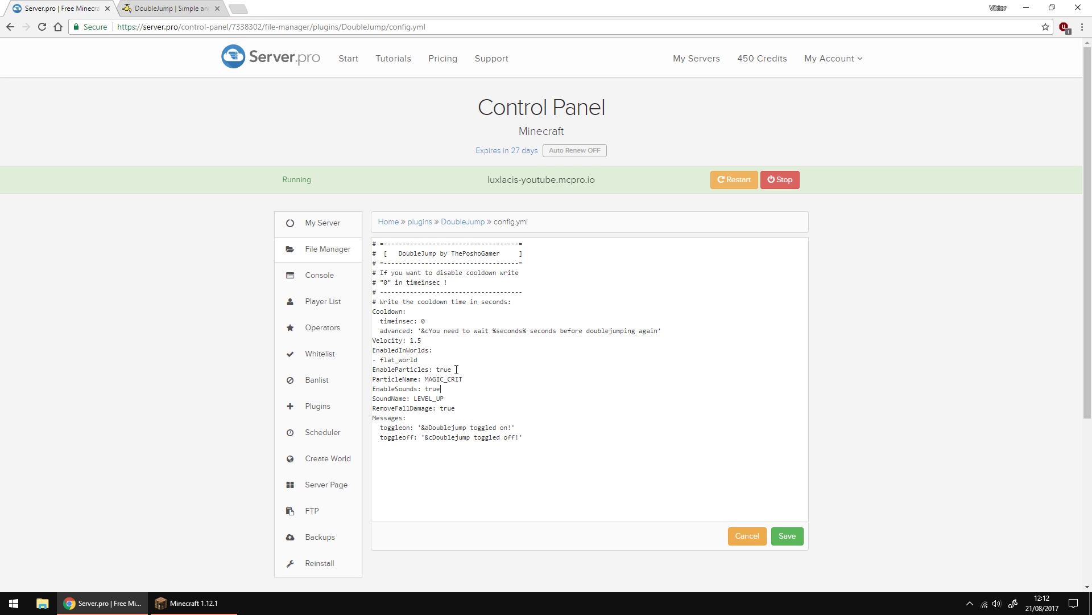
left_click_drag(456, 369, 436, 381)
Step: Open the plugin page's sound and particle reference links in new tabs
left_click(438, 409)
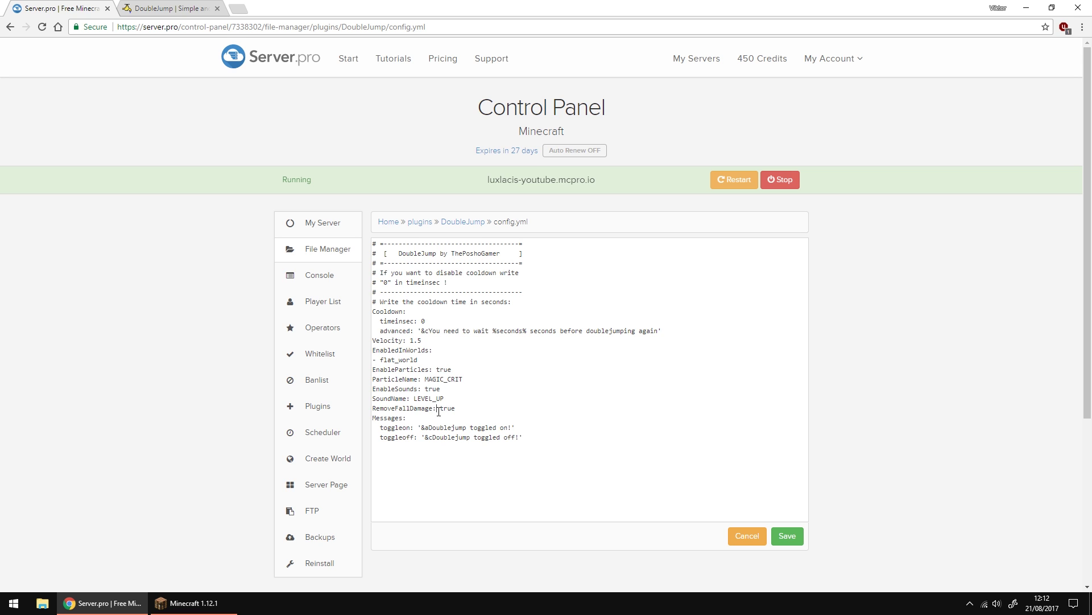
left_click(159, 9)
scroll(279, 406, "down", 2)
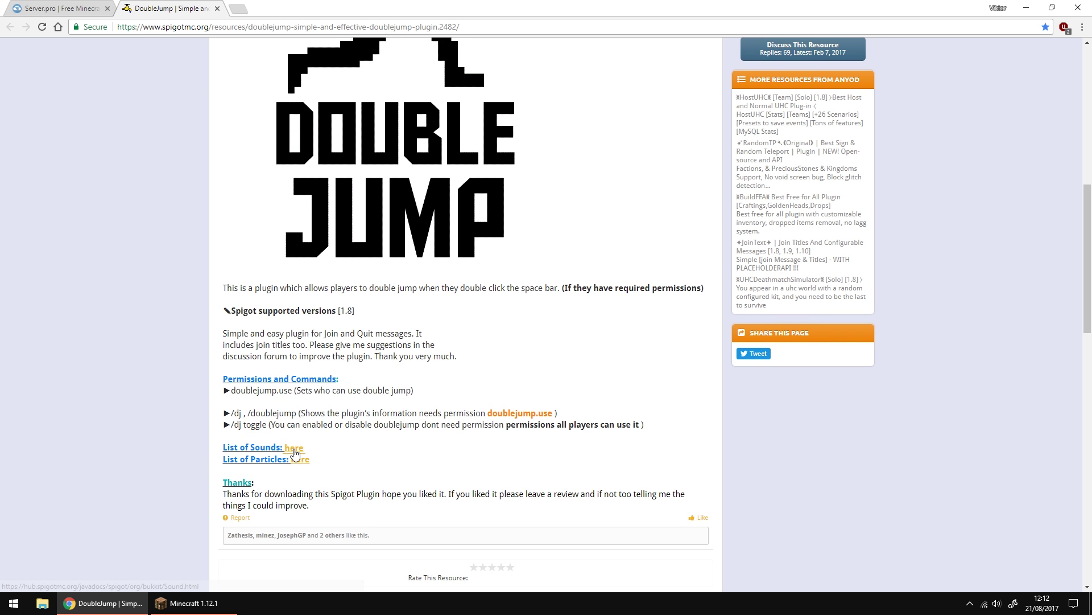
middle_click(294, 447)
middle_click(300, 460)
Step: Copy BLOCK_GLASS_BREAK from the Sound list and paste it over LEVEL_UP in config.yml
left_click(277, 9)
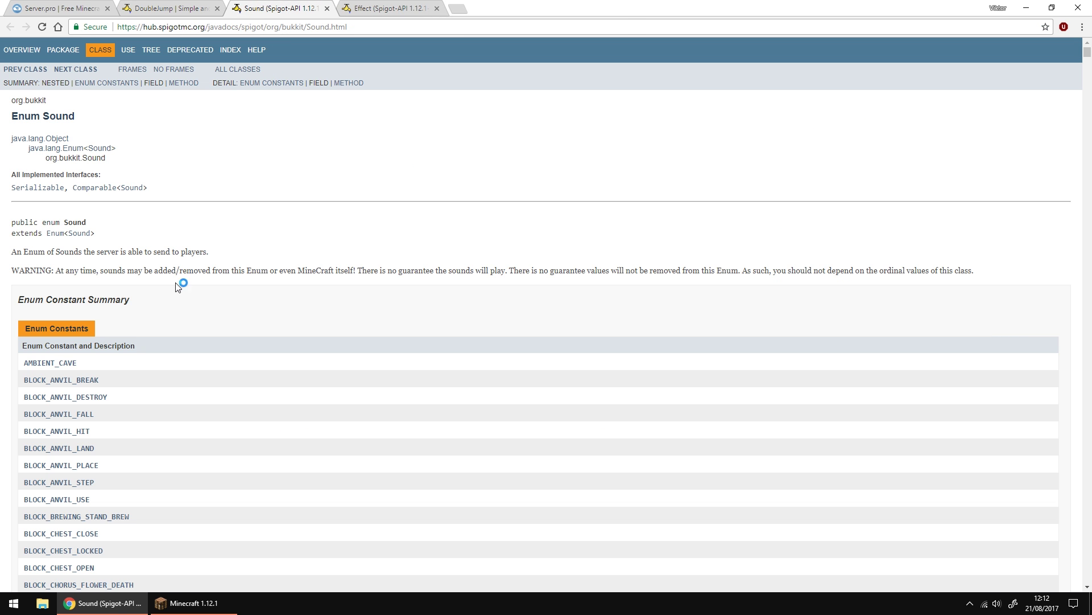
scroll(112, 459, "down", 12)
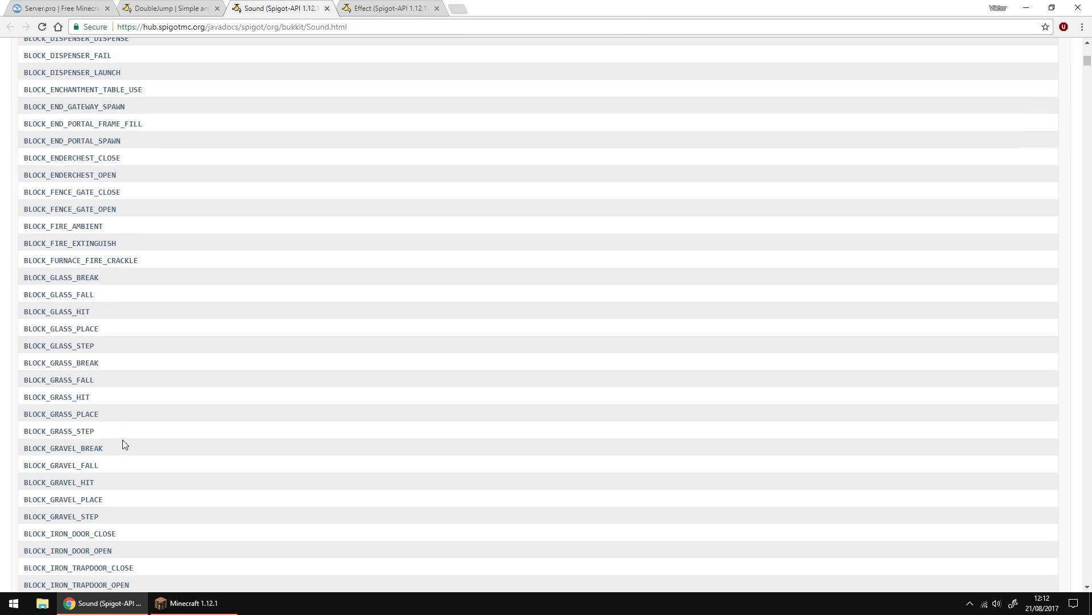
left_click_drag(101, 277, 23, 276)
key("ctrl+c")
key("ctrl+1")
left_click_drag(456, 398, 413, 399)
key("ctrl+v")
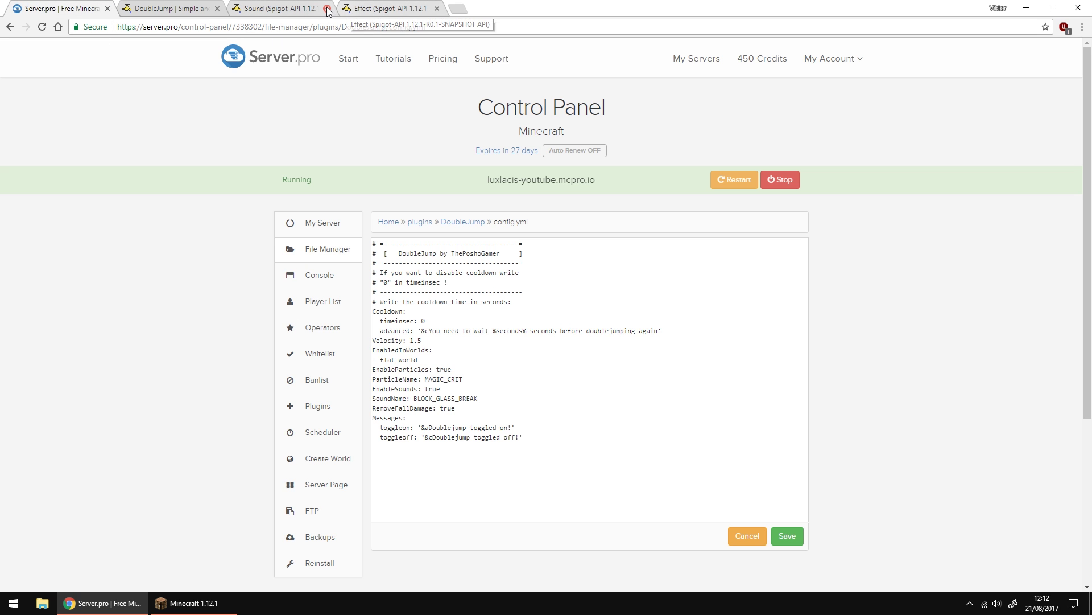
Step: Find and select EXPLOSION_LARGE in the Effect list
left_click(378, 14)
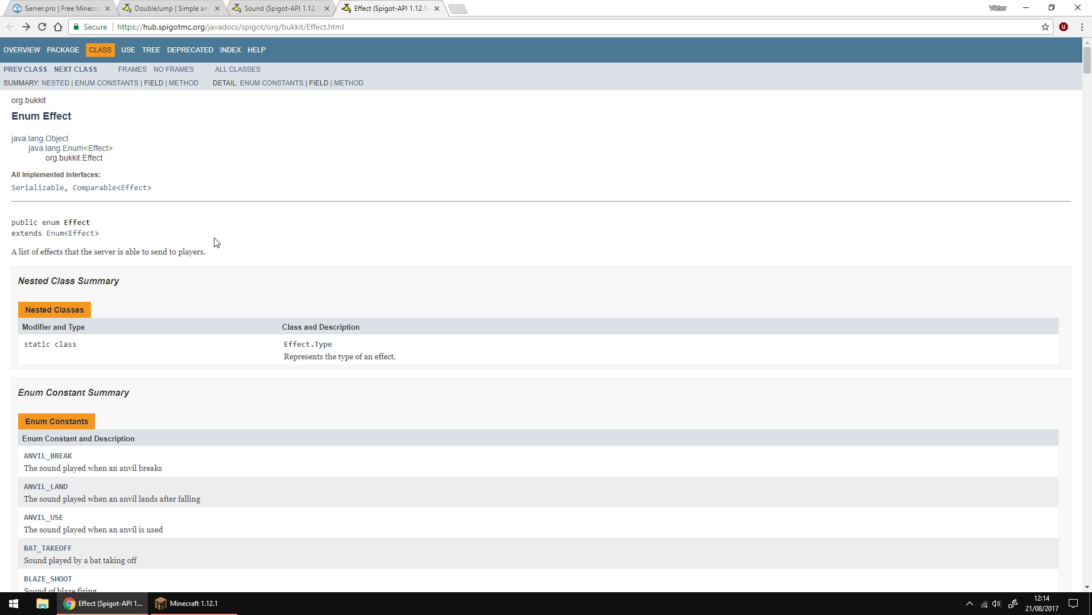
scroll(215, 242, "down", 10)
scroll(215, 242, "down", 5)
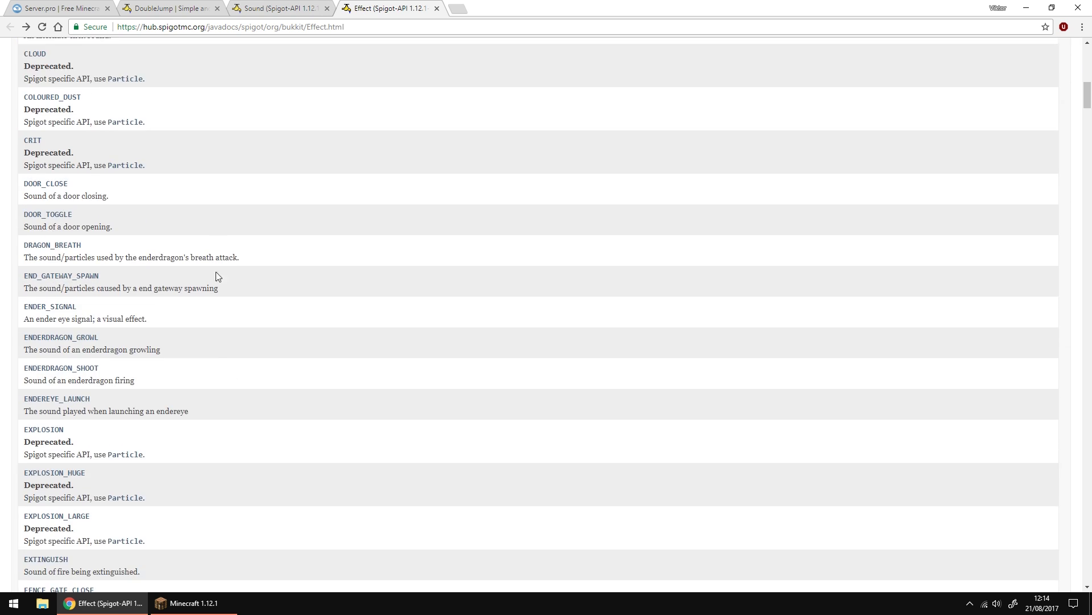
left_click_drag(93, 460, 23, 461)
key("ctrl+c")
Step: Replace MAGIC_CRIT with EXPLOSION_LARGE, set RemoveFallDamage to false, and save config.yml
left_click(63, 8)
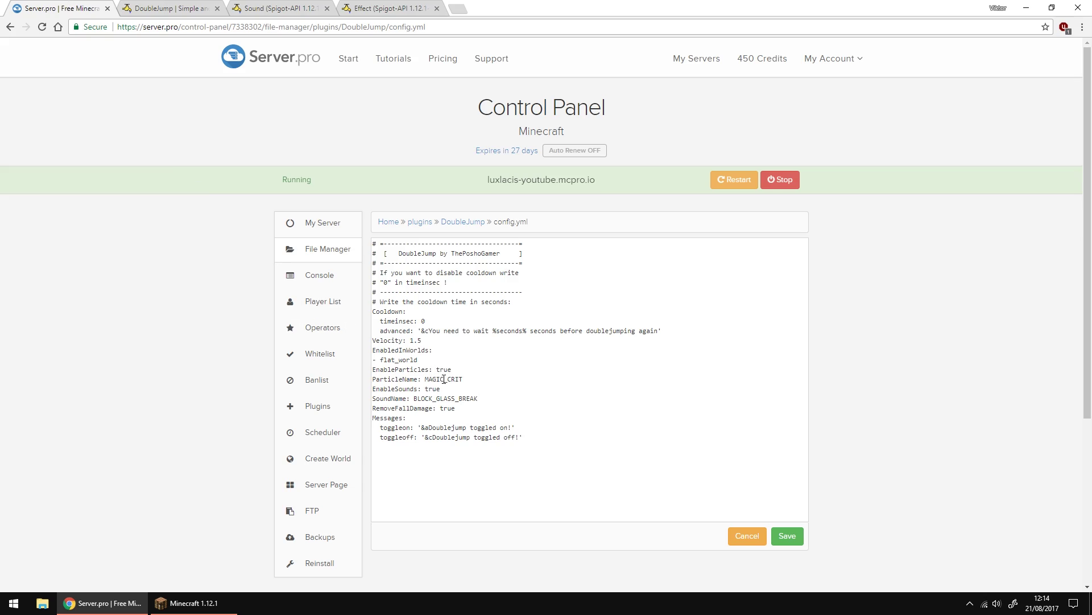
left_click_drag(463, 379, 425, 379)
key("ctrl+v")
left_click_drag(462, 411, 440, 409)
type("fal")
left_click(786, 539)
Step: Open PermissionsEx's permissions.yml and add doublejump.use on a new line below modifyworld.*
left_click(420, 223)
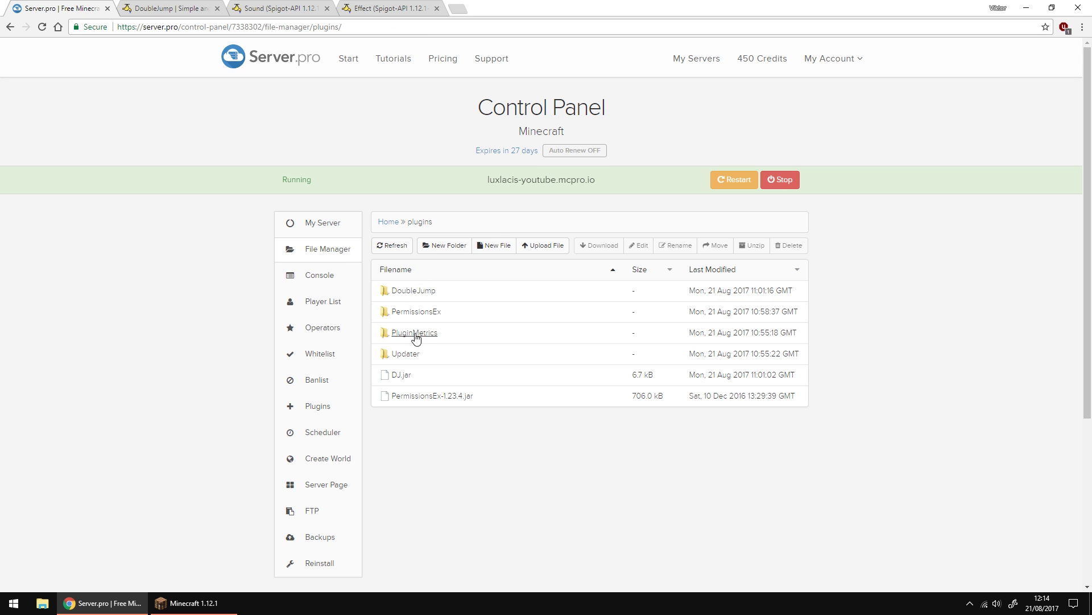
double_click(416, 313)
double_click(414, 312)
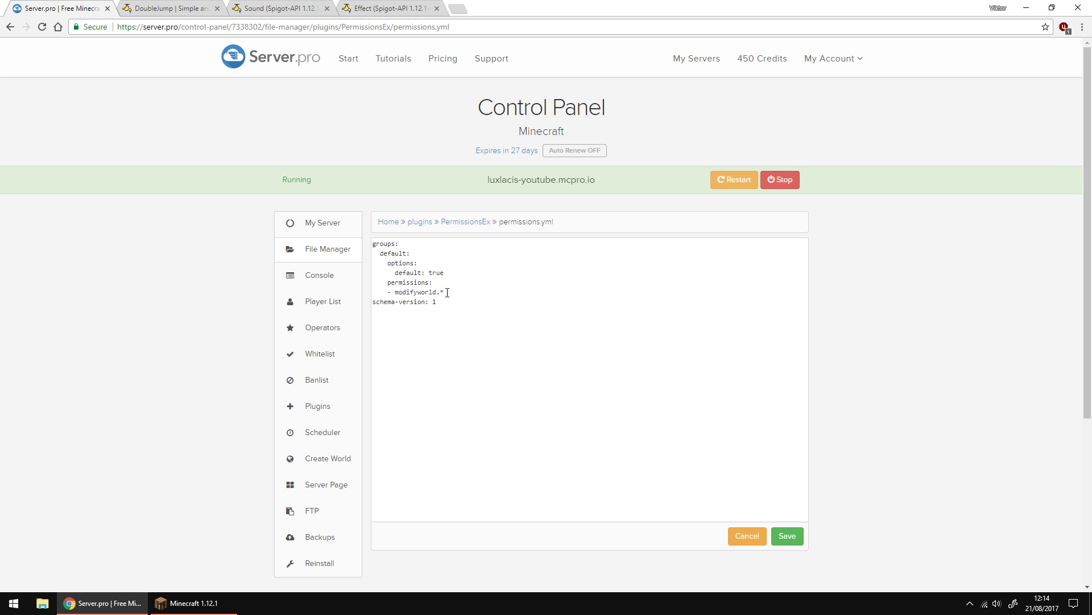
key("Return")
left_click(152, 8)
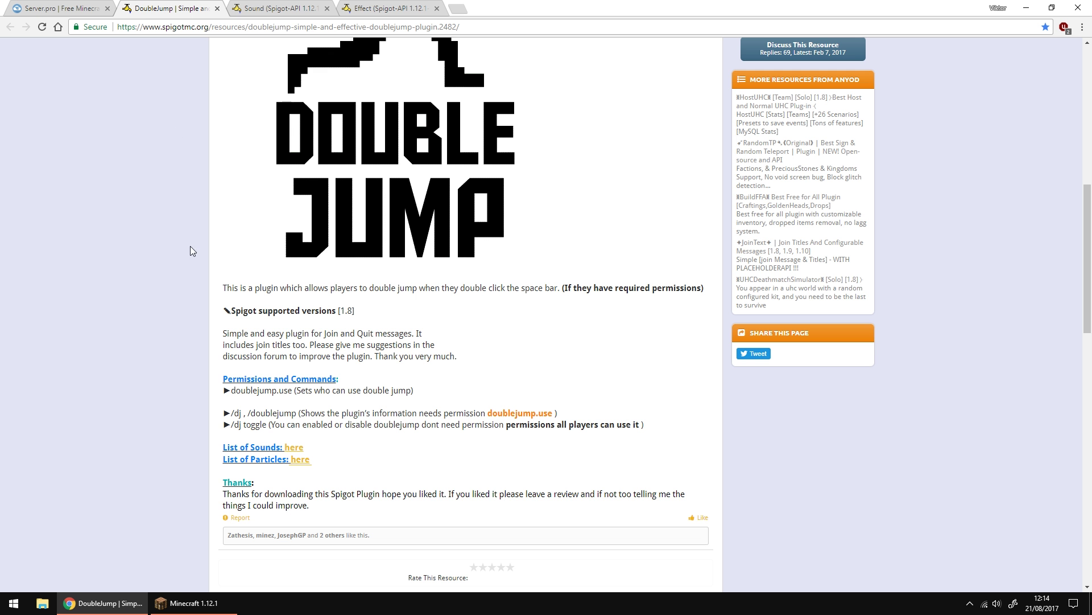
left_click_drag(491, 415, 555, 415)
key("ctrl+c")
key("ctrl+shift+Tab")
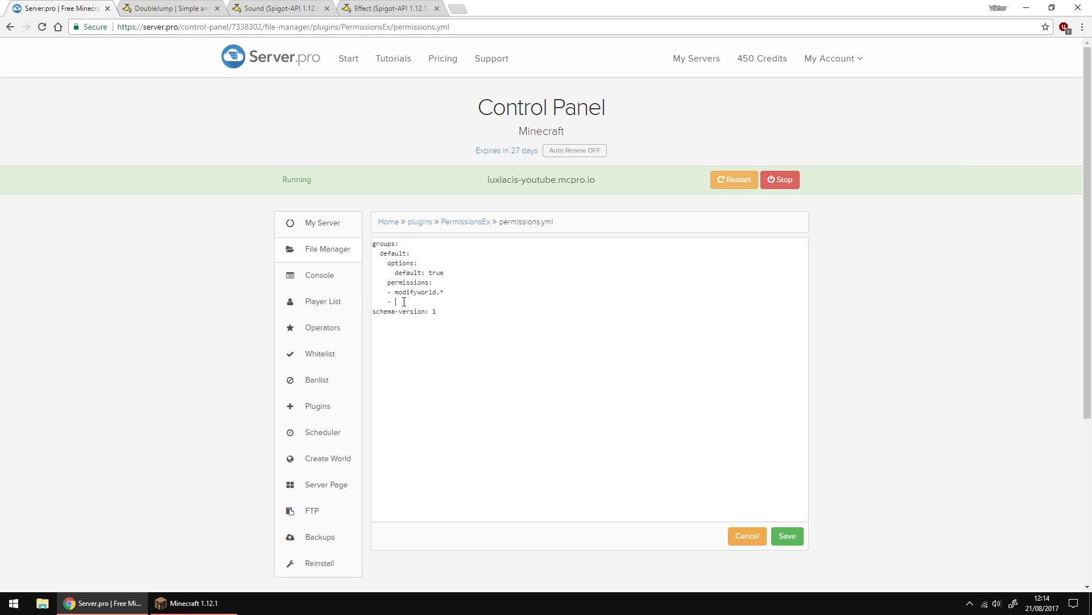
key("ctrl+v")
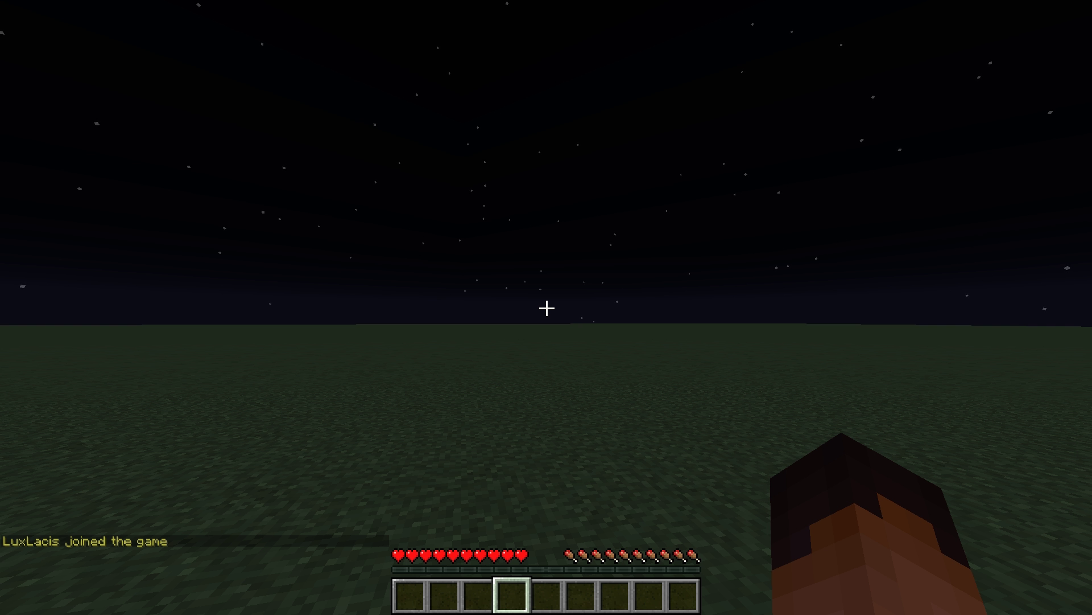
Step: Run /dj toggle twice to turn double jump off and back on, then jump
key("slash")
type("dj toggle")
key("Return")
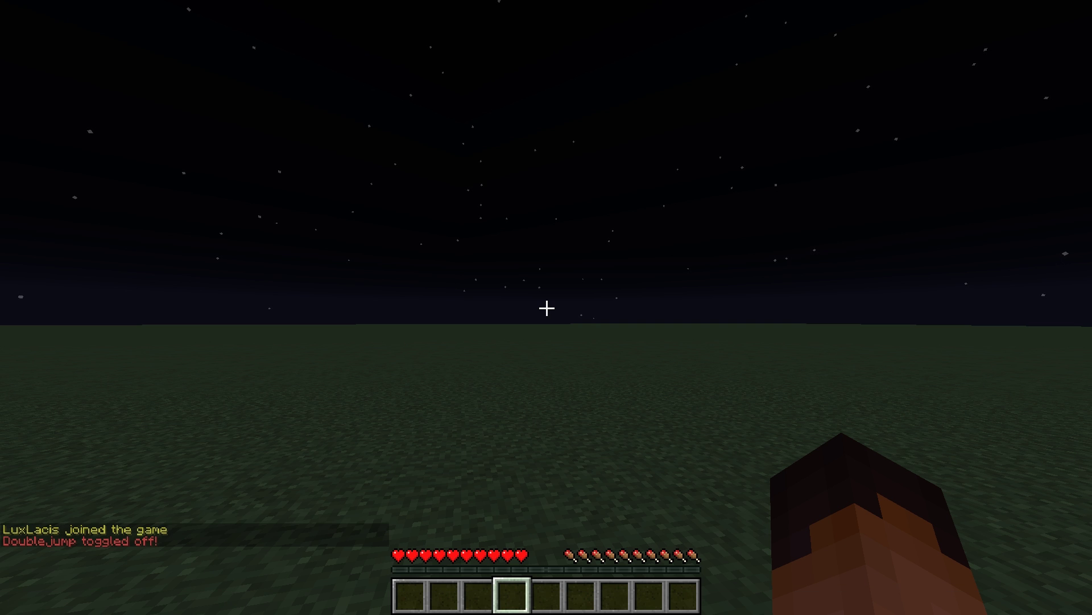
key("slash")
key("Up")
key("Return")
key("space")
key("space")
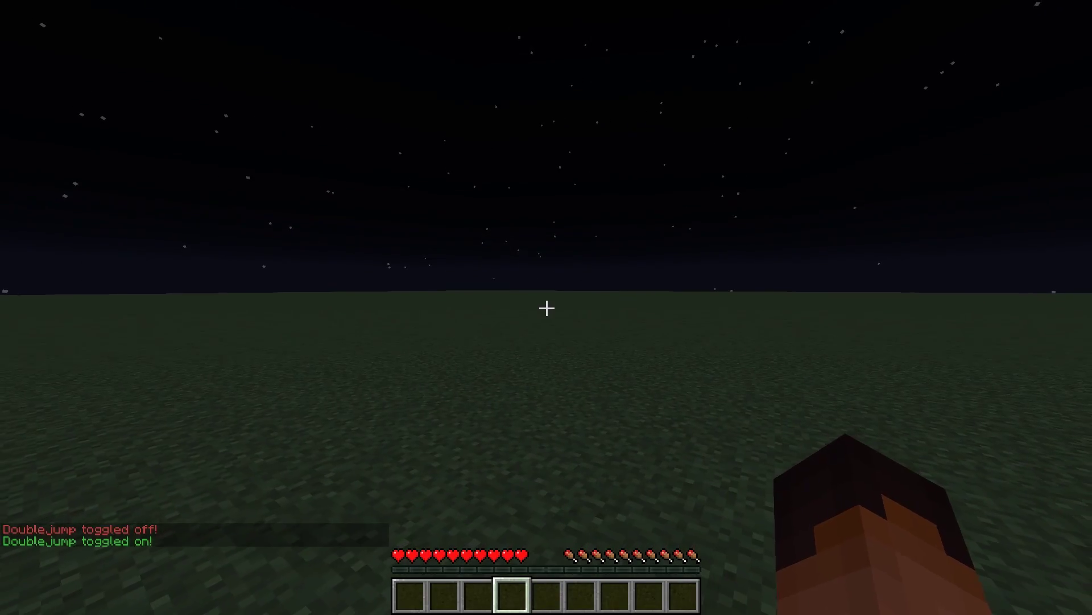
Step: Test double jumping from a third-person view, then toggle double jump off again
key("F5")
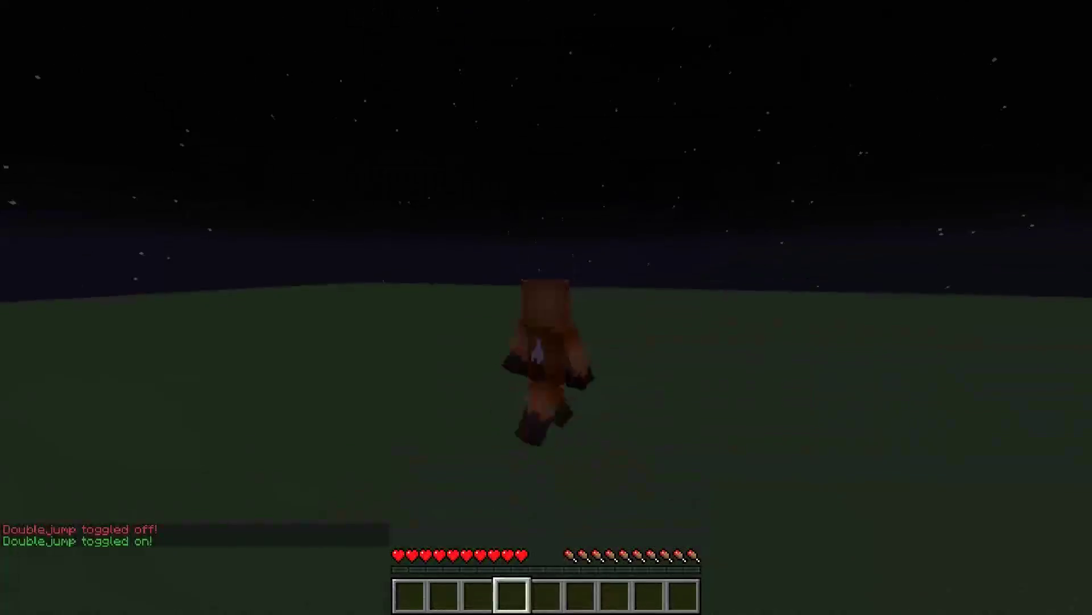
key("space")
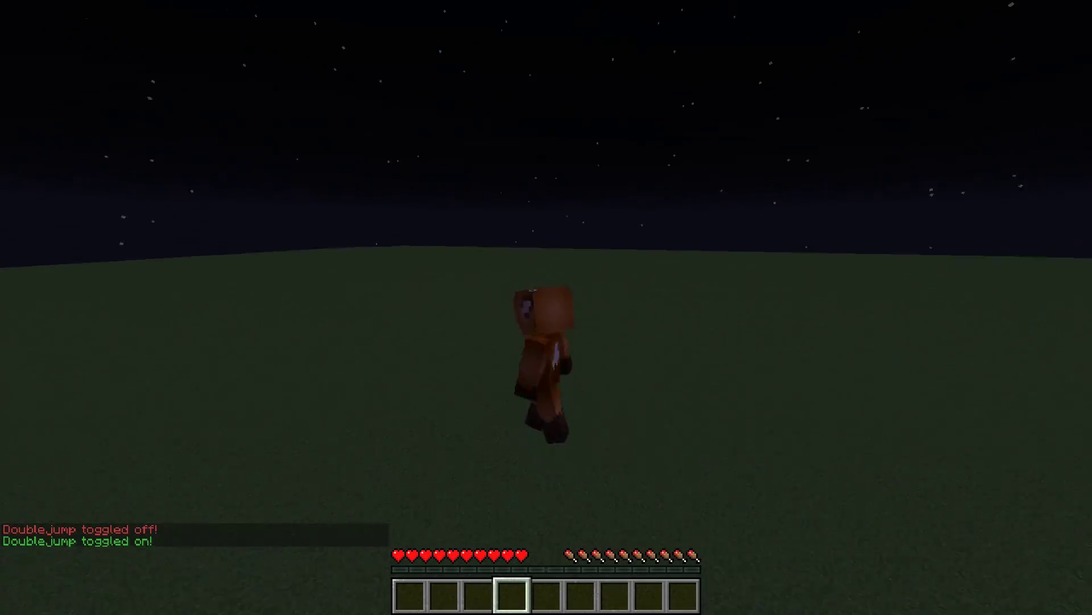
key("space")
key("space")
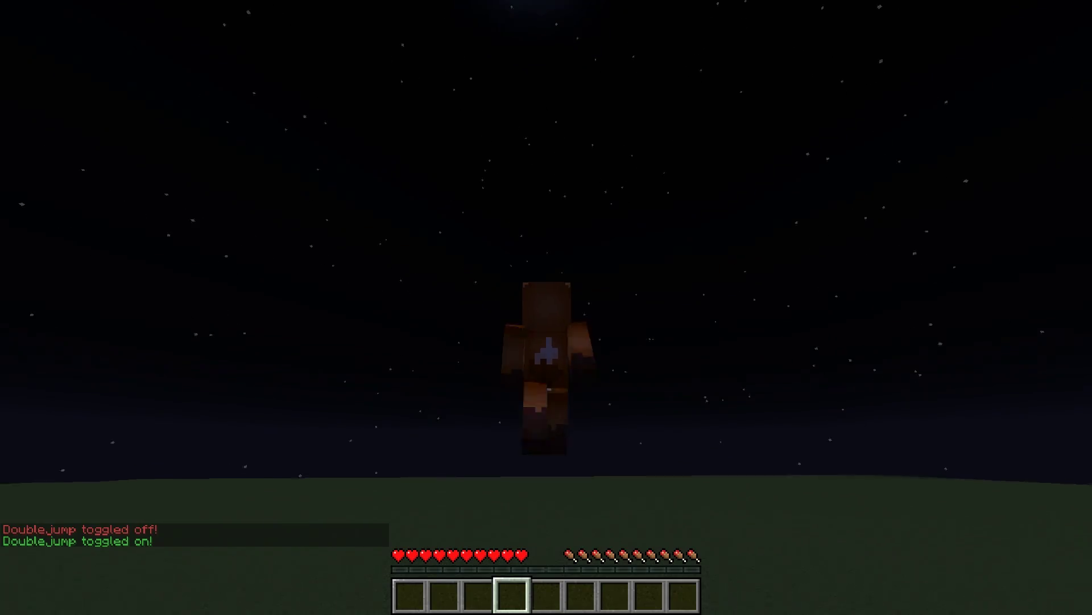
key("t")
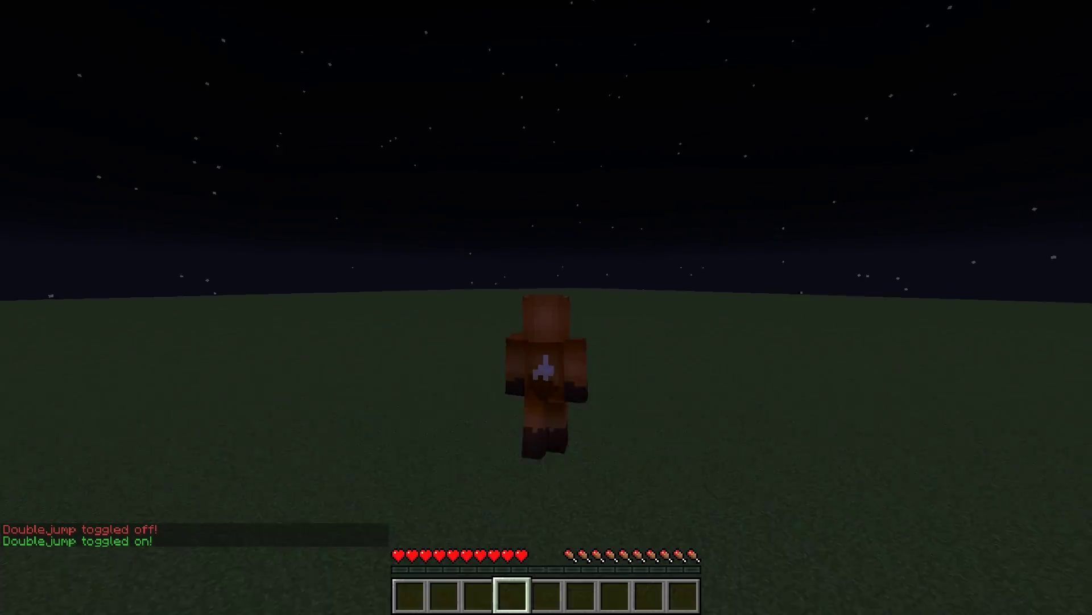
key("Escape")
key("space")
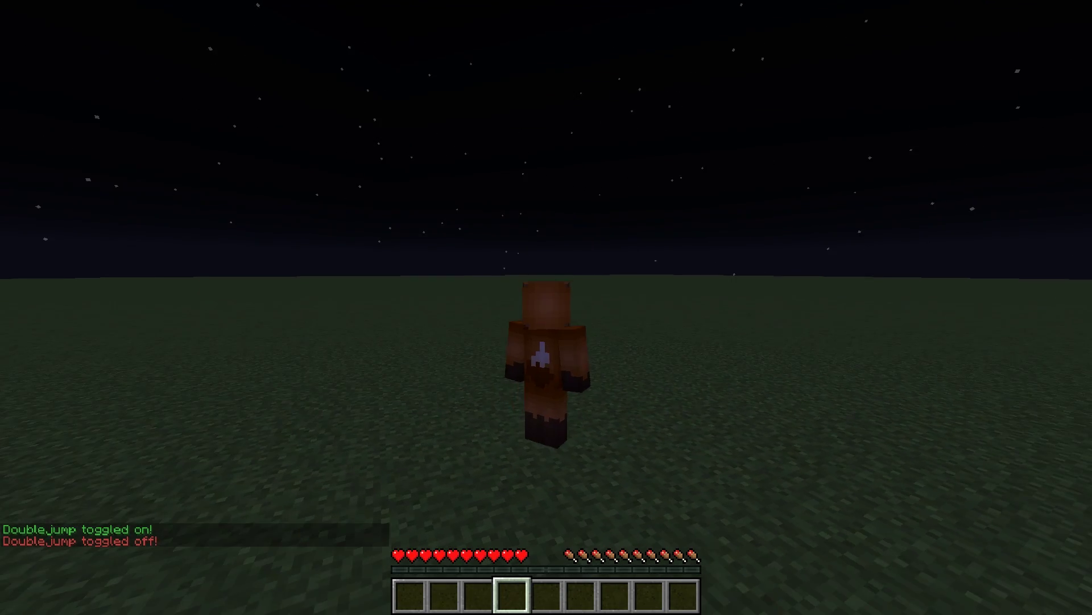
key("F5")
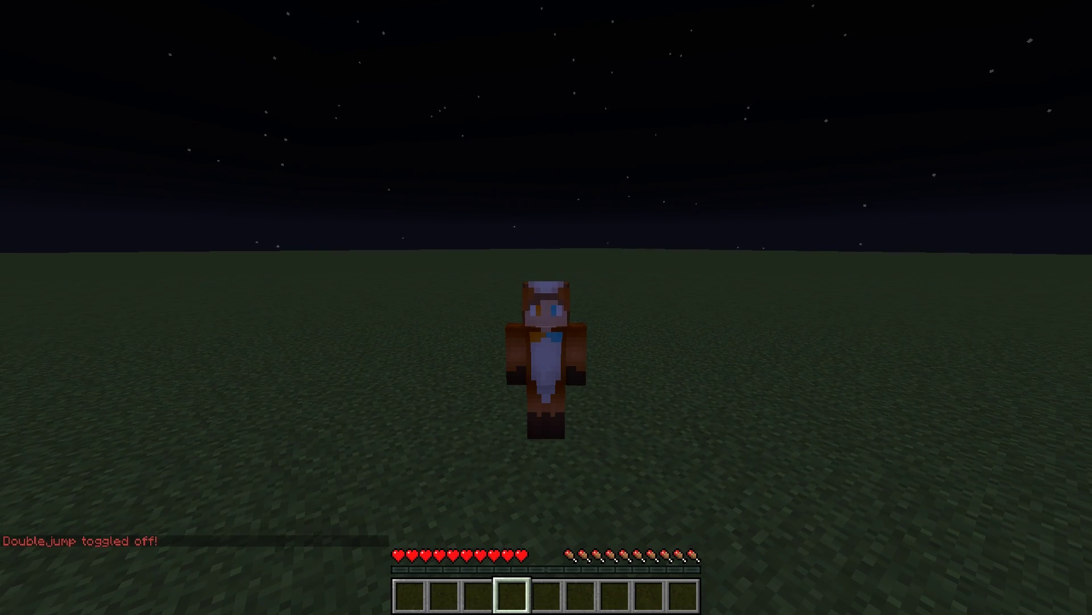